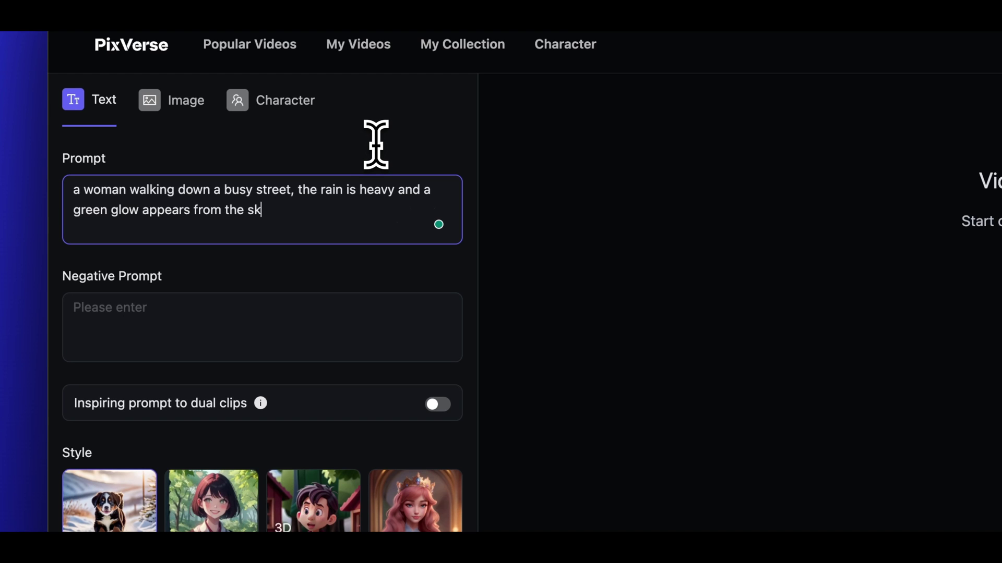
# Generate the rainy-street clip, then regenerate it with 'the camera is facing her' appended to the prompt
pyautogui.scroll(-7, 376, 144)
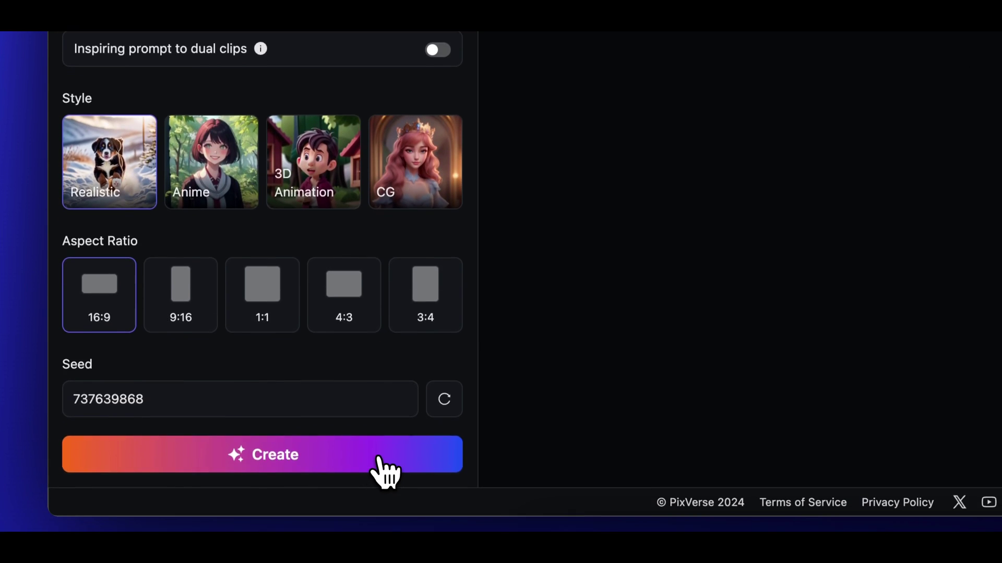
pyautogui.click(385, 472)
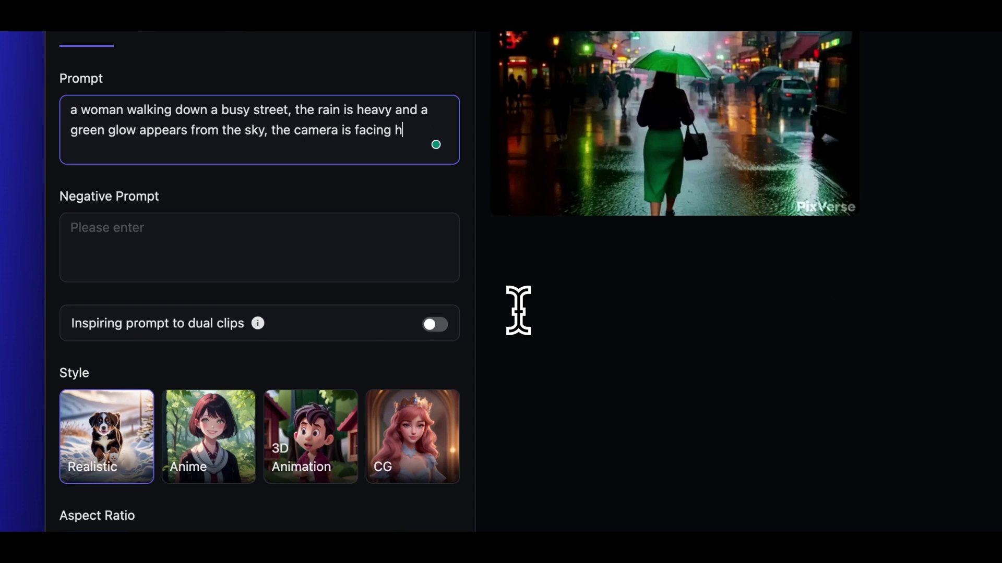
pyautogui.write('er')
pyautogui.click(264, 486)
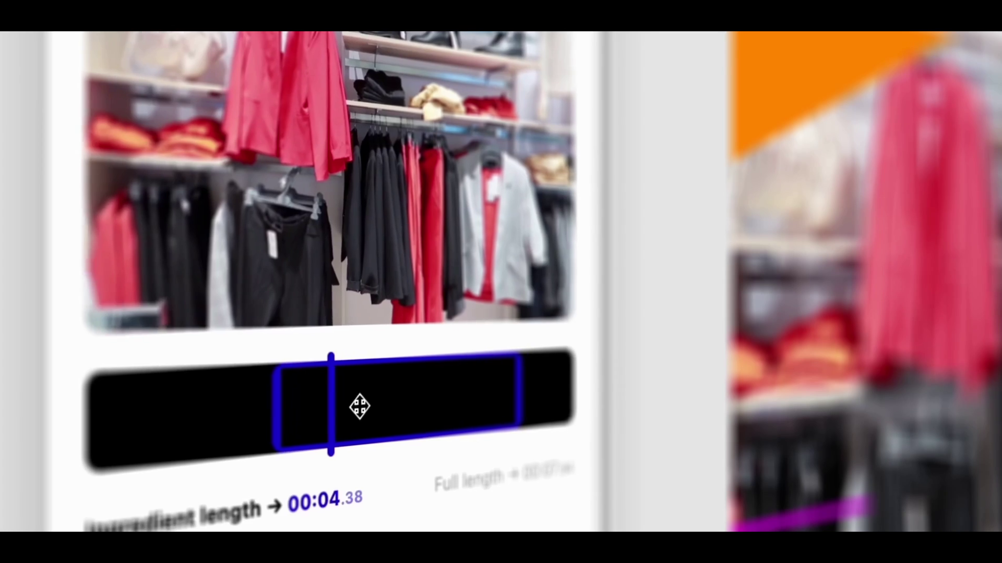
# Move the background video's trim window to an earlier part of the clip
pyautogui.moveTo(360, 407); pyautogui.dragTo(347, 372)
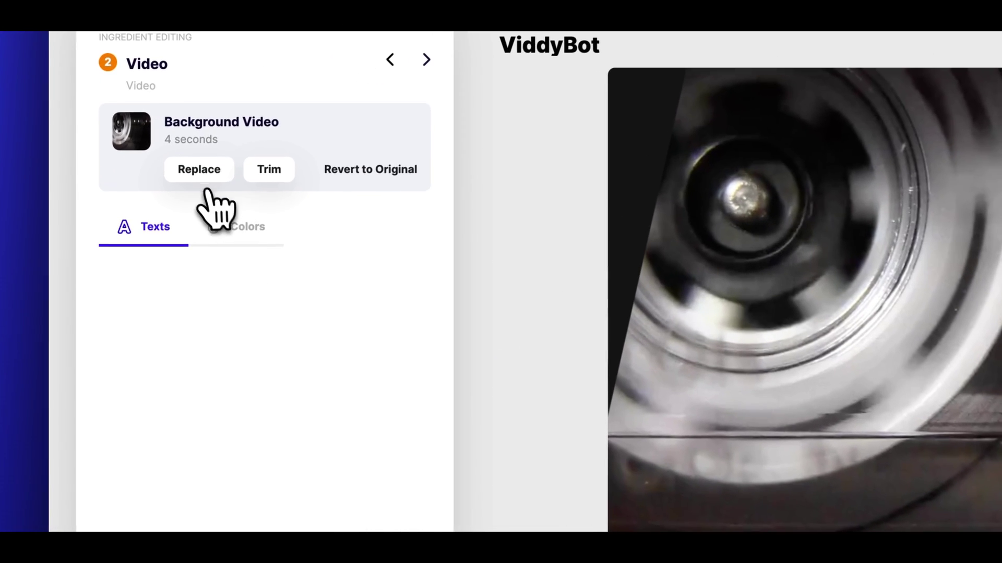
# Replace the background video with tentacle sync.mp4 uploaded from Downloads
pyautogui.click(177, 206)
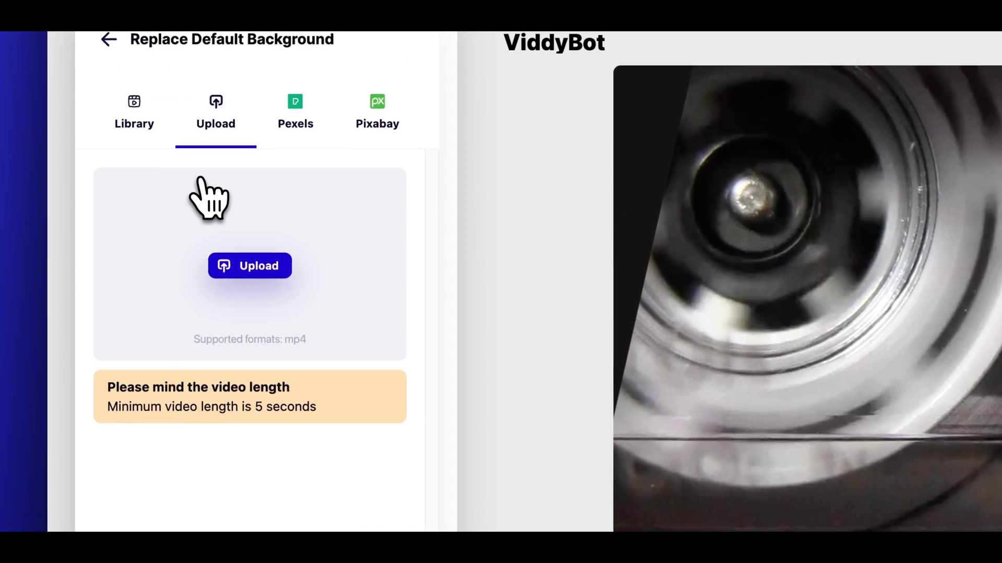
pyautogui.click(235, 263)
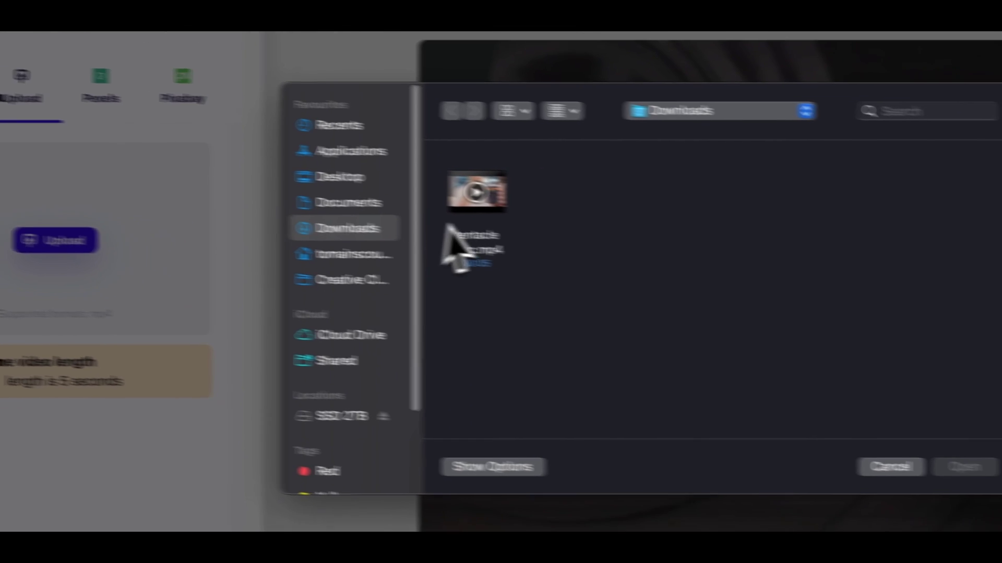
pyautogui.click(672, 237)
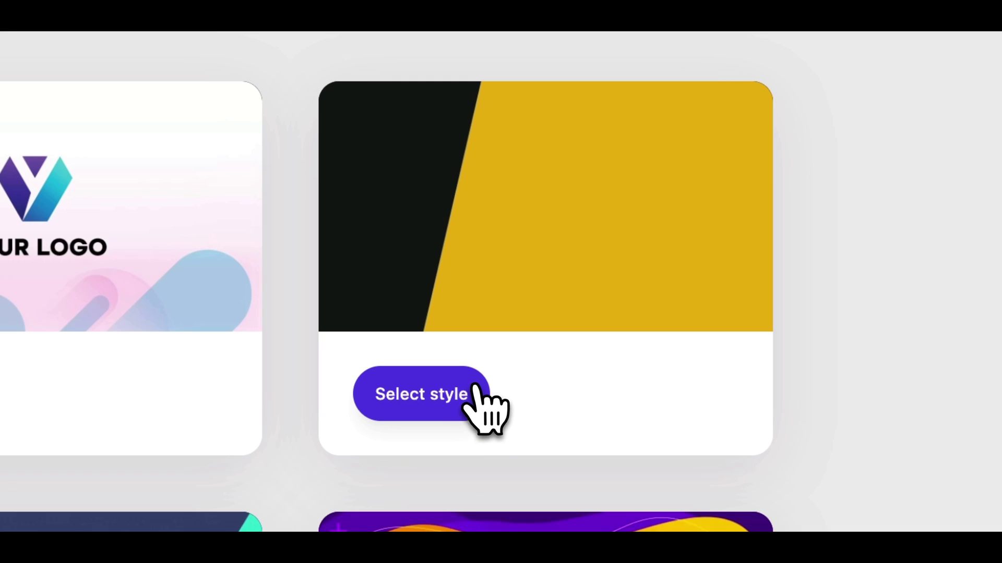
# Select the black-and-yellow style card to start a ViddyBot chat
pyautogui.click(475, 392)
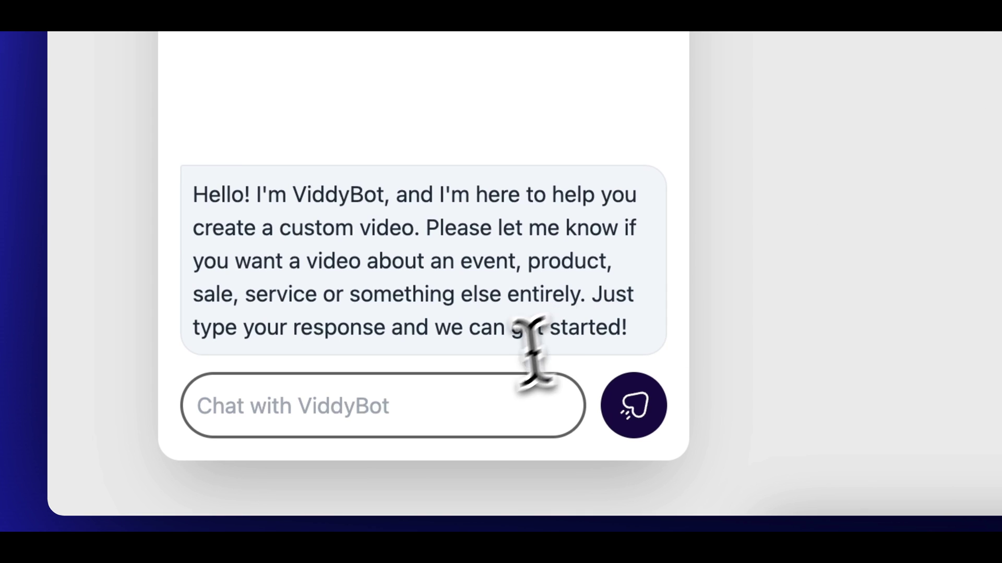
# Ask ViddyBot for a promo of the Tentacle Sync Track E at $299, pasting its feature list
pyautogui.click(504, 389)
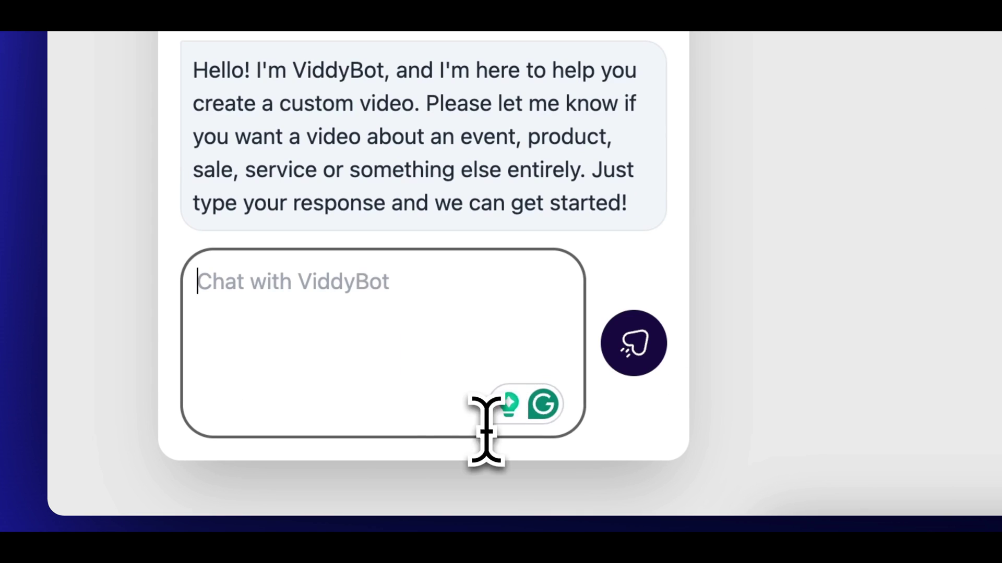
pyautogui.write('I want to create a video to promote my product.')
pyautogui.press('Return')
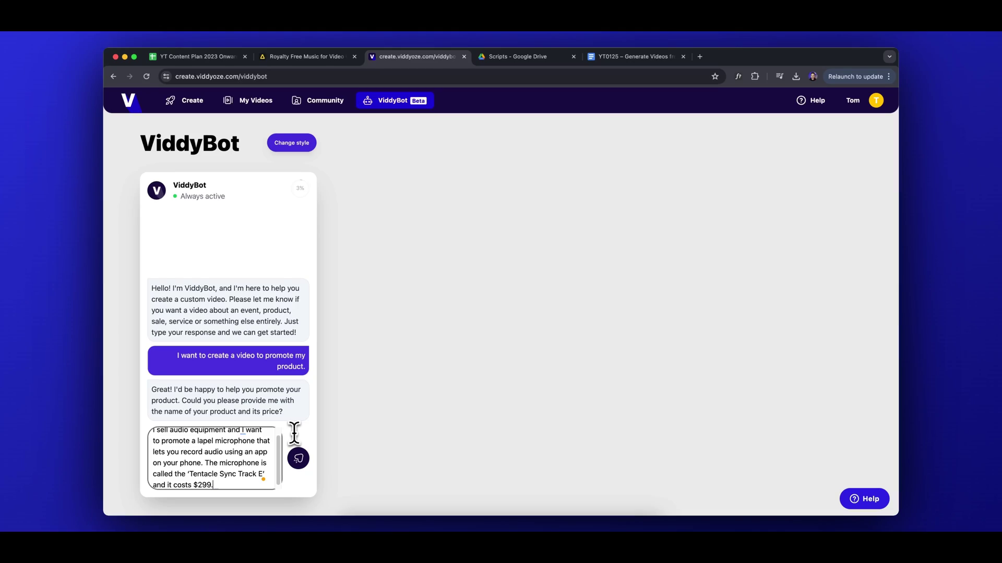
pyautogui.press('Return')
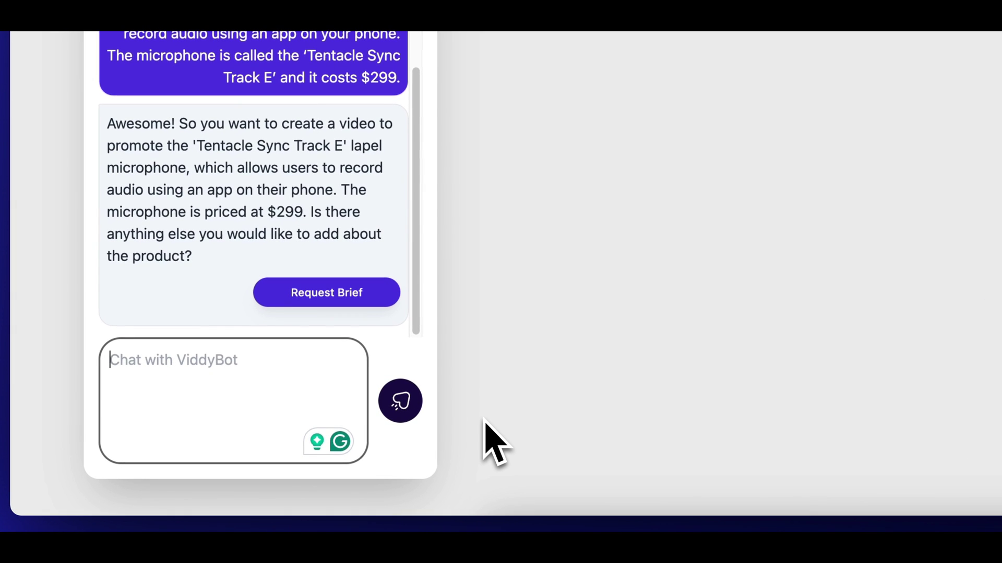
pyautogui.write('It has 12 hours of battery life, It can record up to 2TB worth of audio and it allows for 32bit recording.')
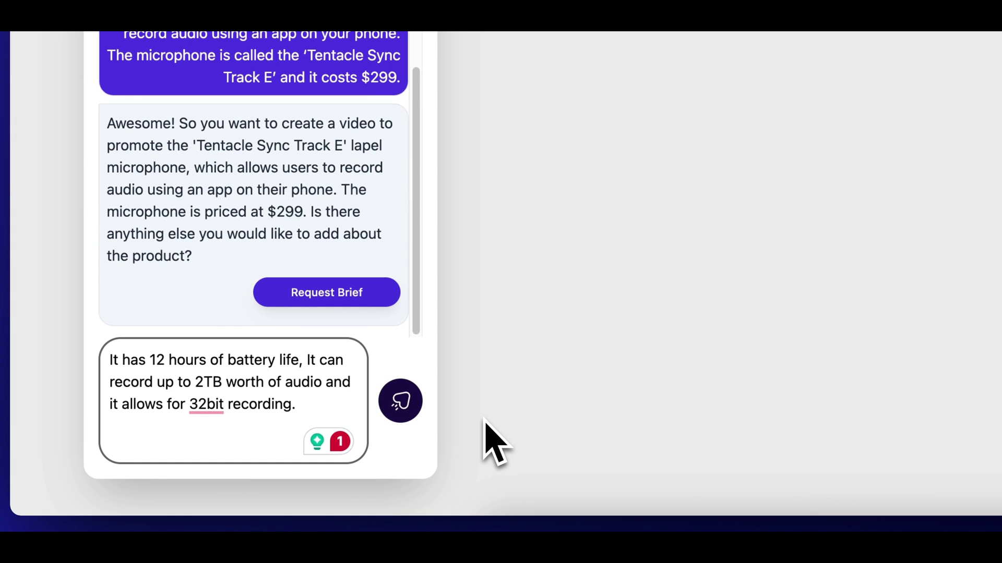
pyautogui.press('Return')
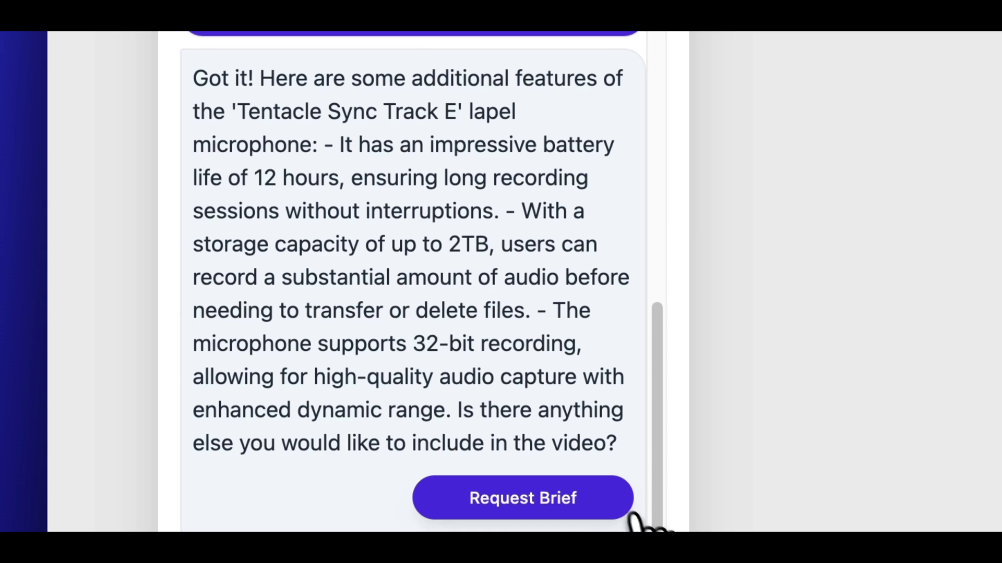
# Request the brief and review ViddyBot's key points, tone and one-minute duration
pyautogui.click(614, 500)
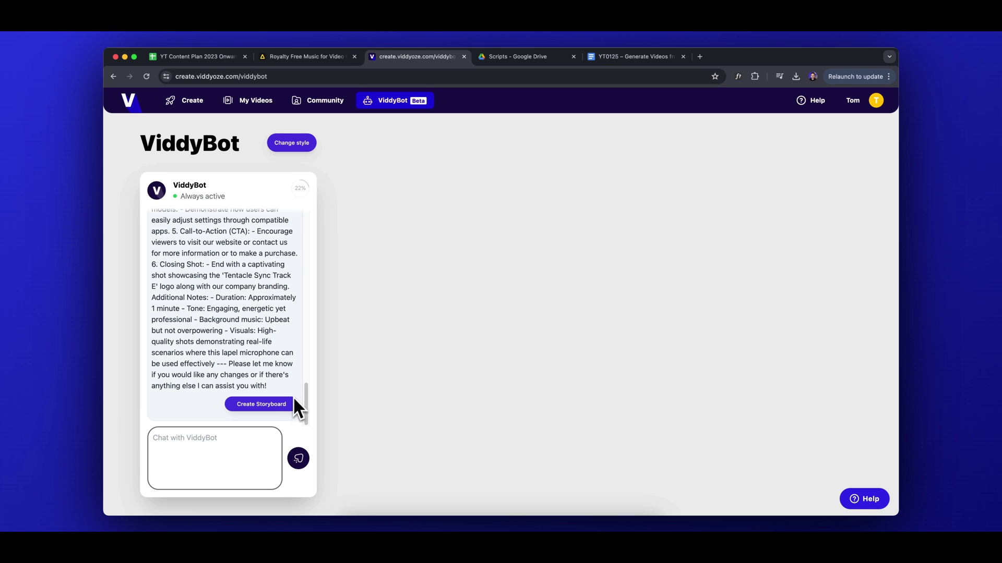
pyautogui.scroll(10, 294, 388)
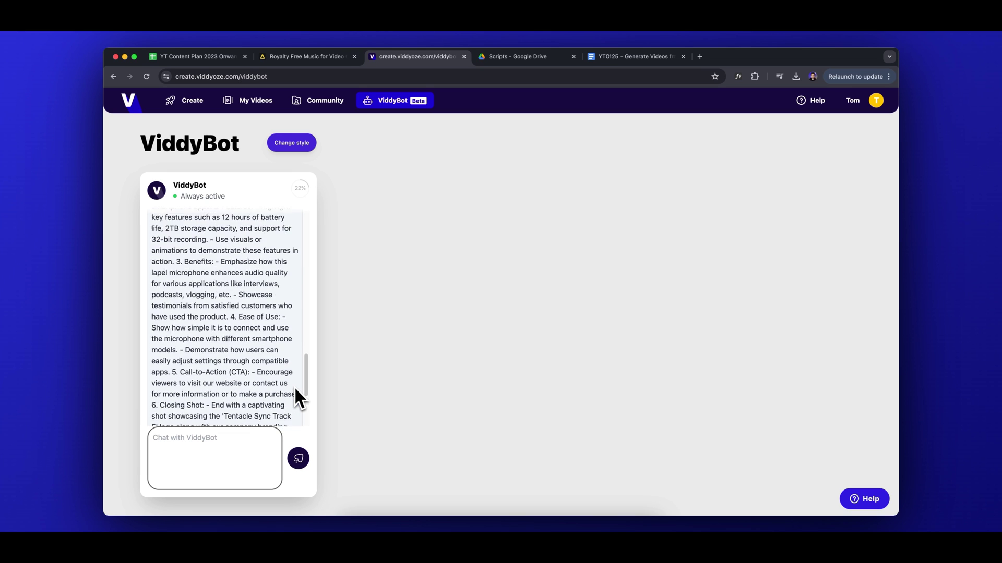
pyautogui.scroll(5, 296, 397)
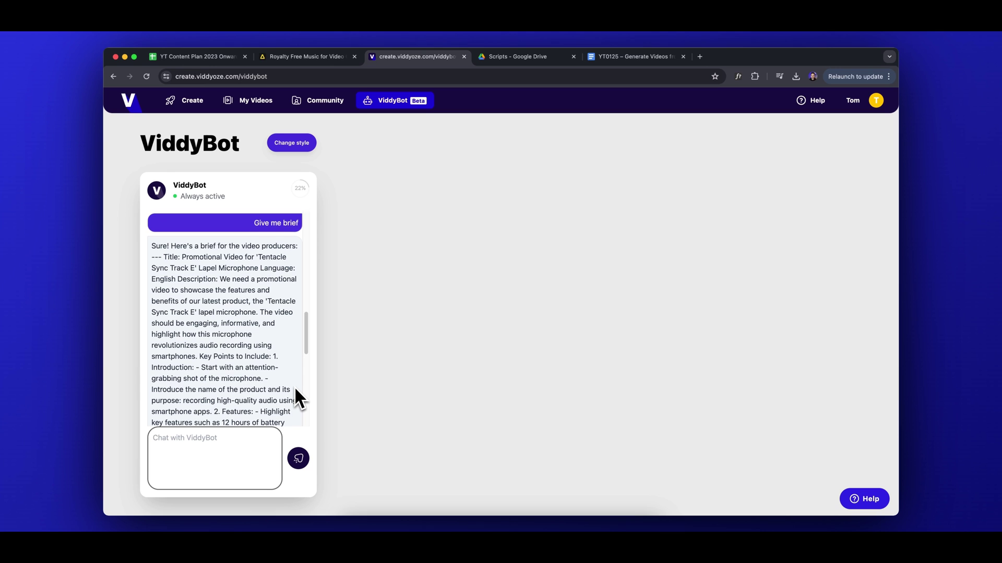
pyautogui.scroll(-5, 296, 391)
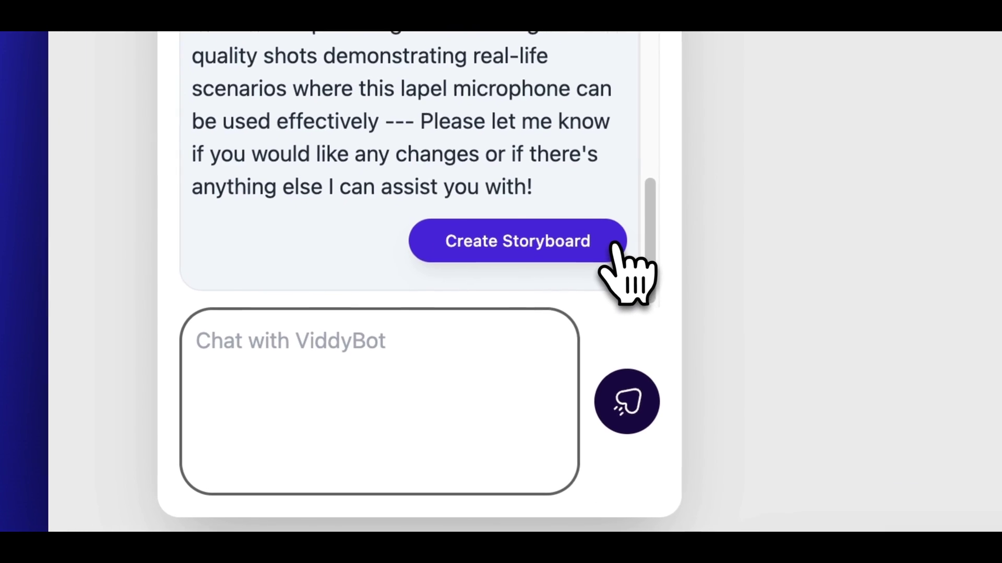
# Create a storyboard from the brief, then generate a different alternative storyboard
pyautogui.click(620, 242)
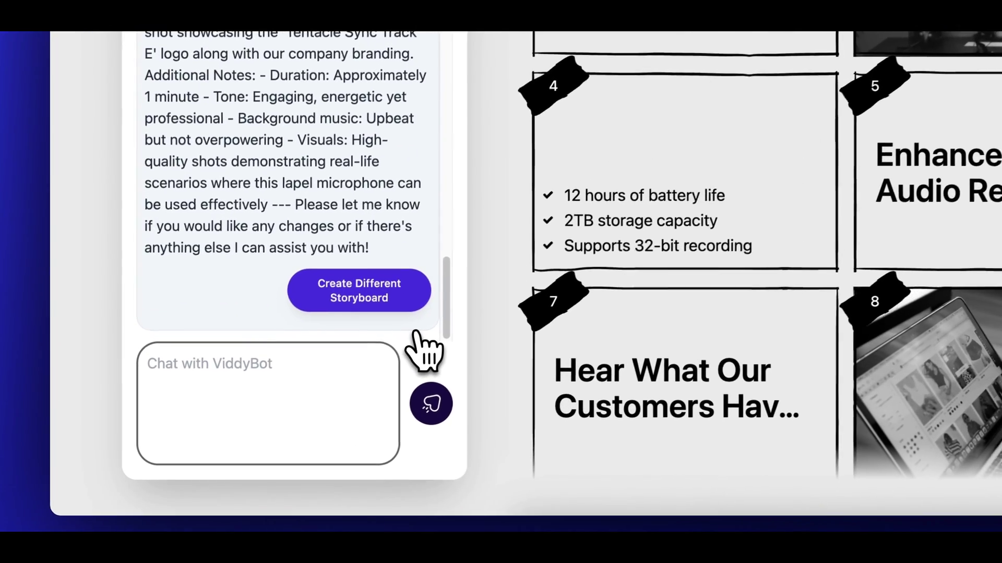
pyautogui.click(424, 292)
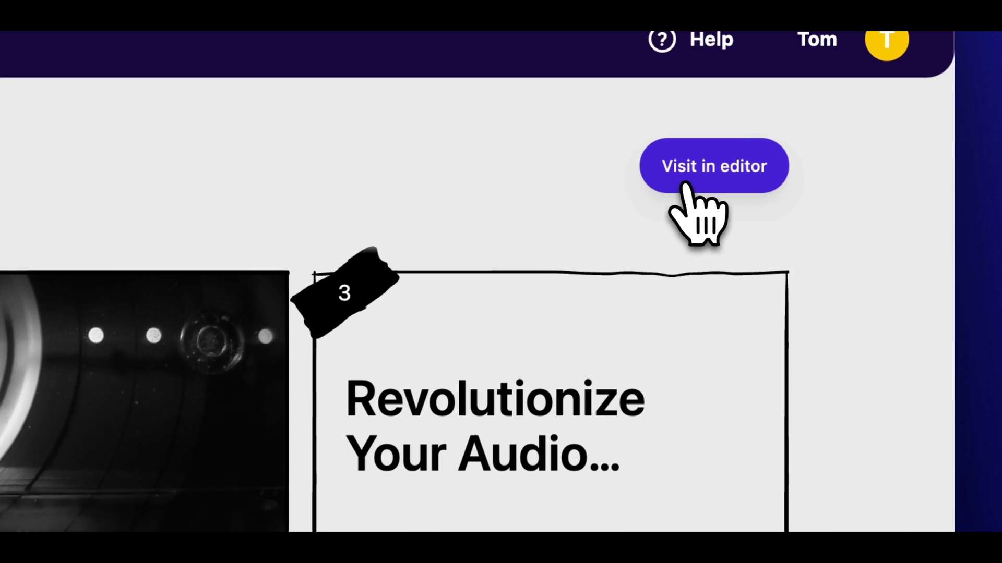
# Open the storyboard in the editor and recolour scene 3's accent bars to green #29c768
pyautogui.click(685, 184)
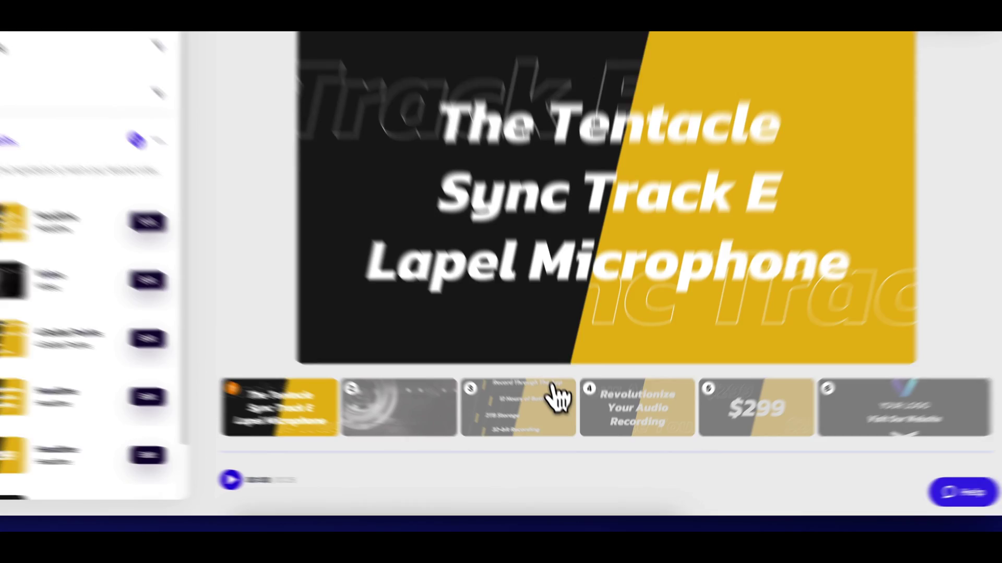
pyautogui.click(565, 425)
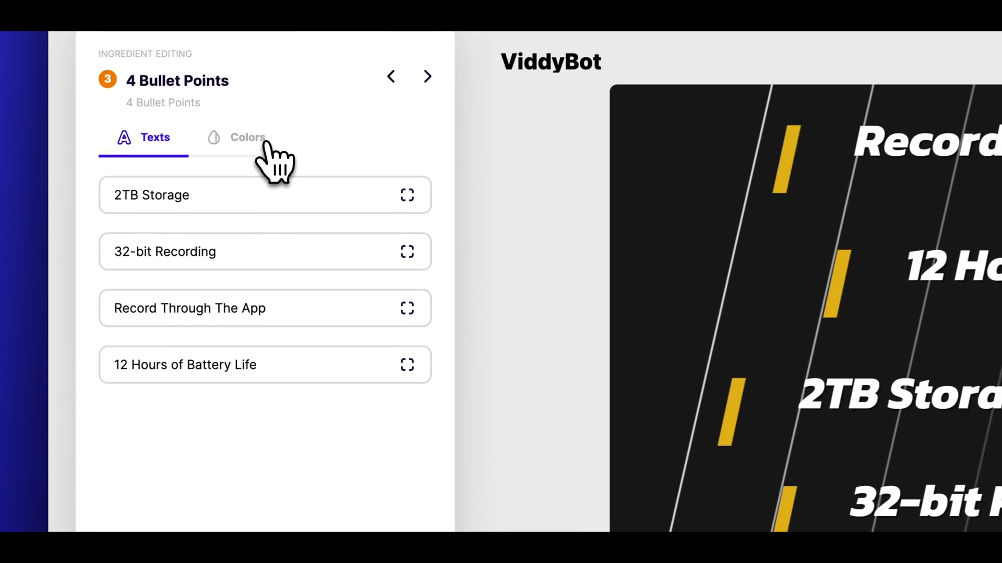
pyautogui.click(211, 185)
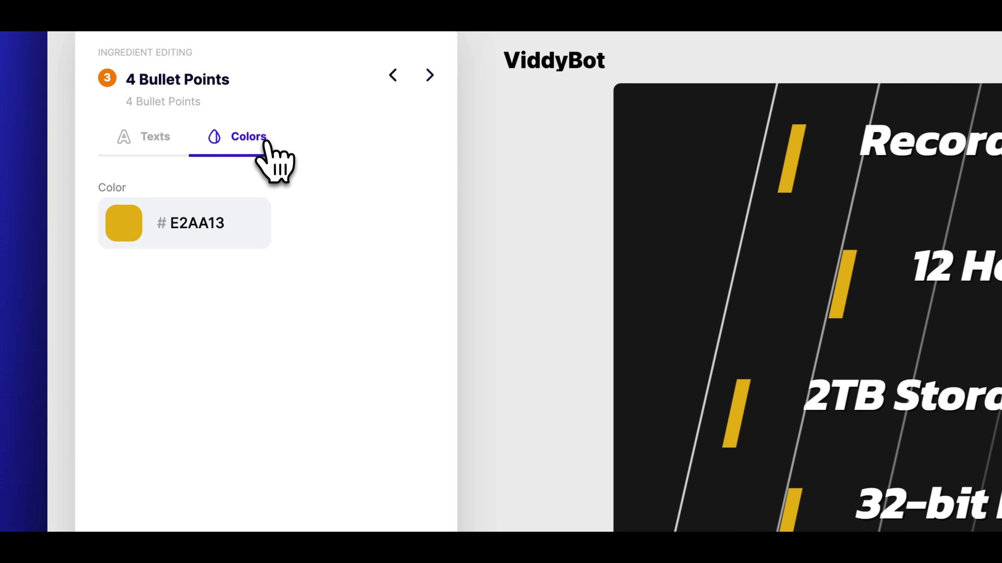
pyautogui.click(124, 229)
pyautogui.click(229, 379)
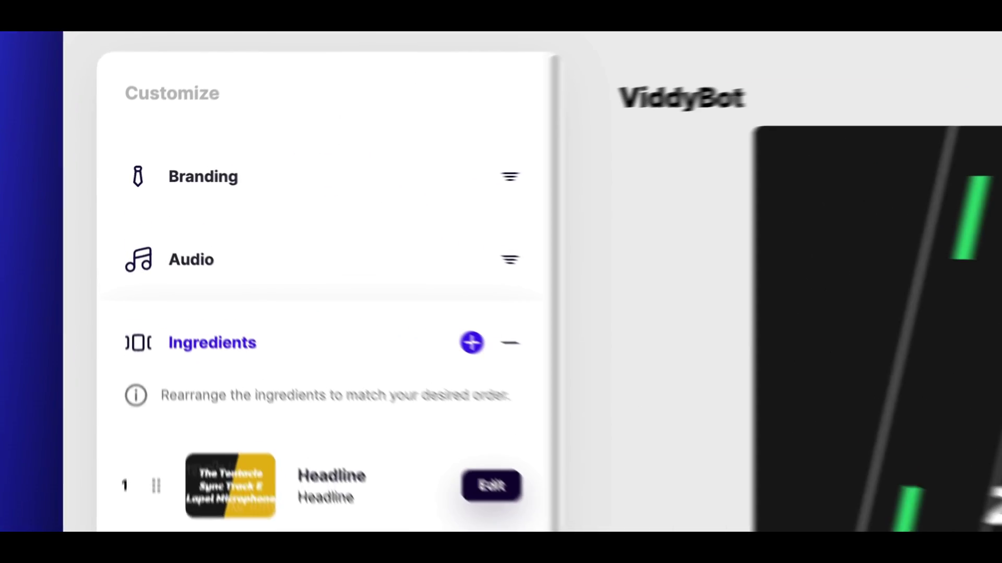
# Switch branding from Default to the saved technology brand and edit scene 6's logo-with-CTA ingredient
pyautogui.click(387, 169)
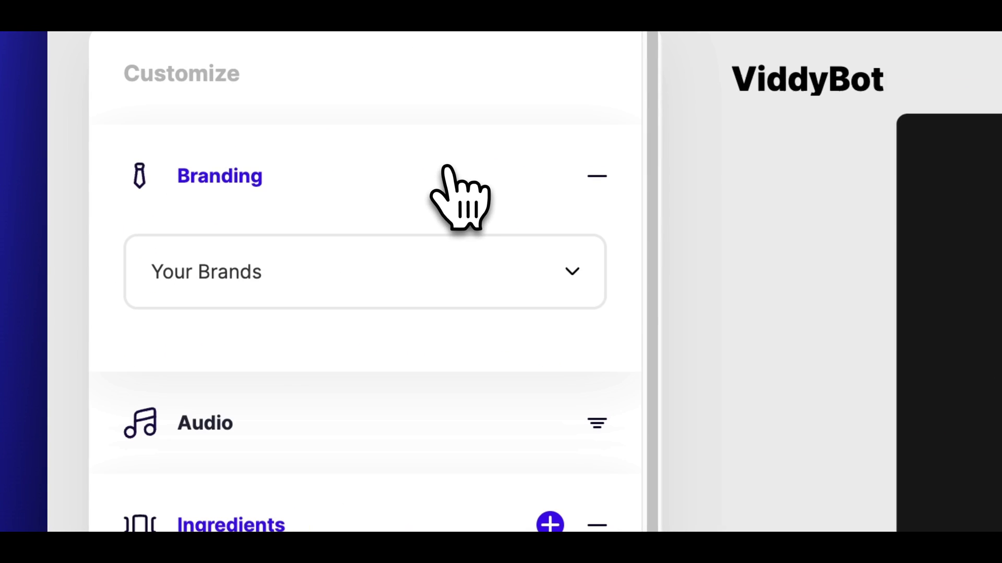
pyautogui.click(573, 262)
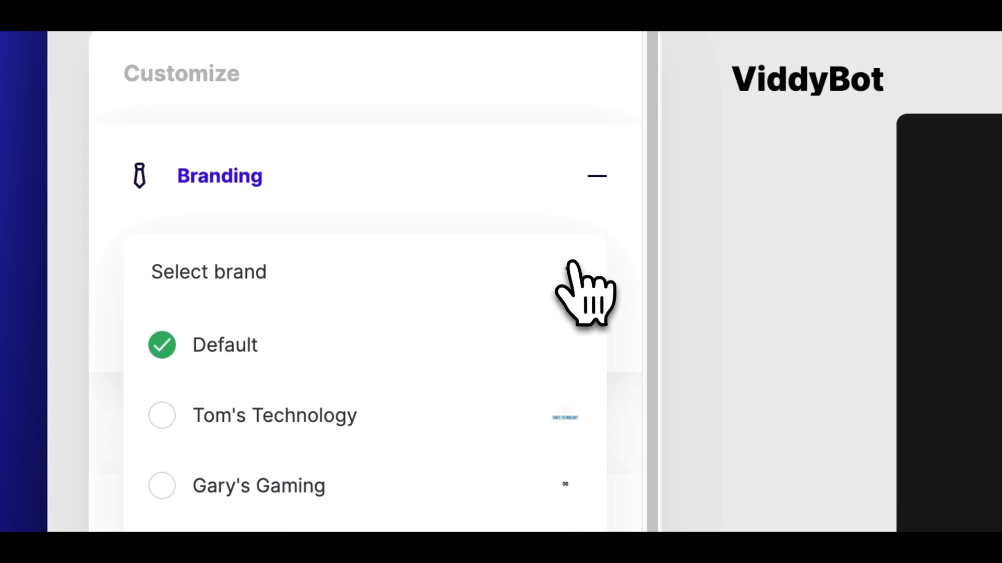
pyautogui.click(232, 424)
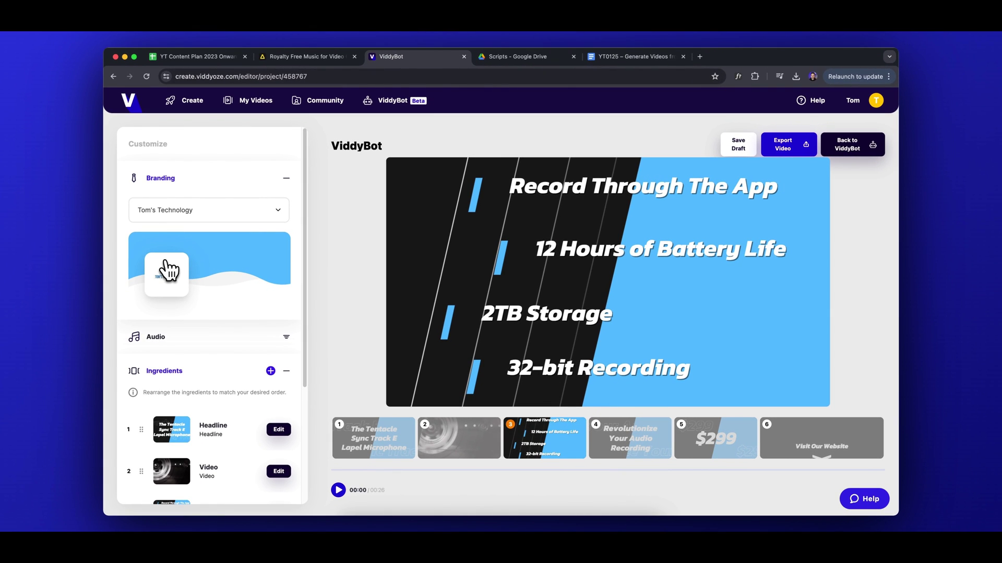
pyautogui.click(776, 445)
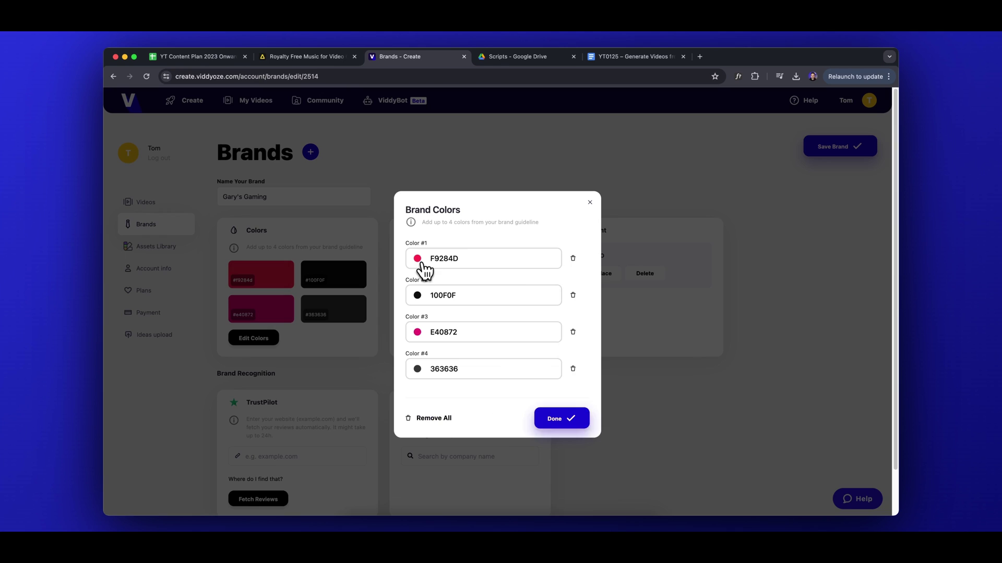
# Darken brand Color #1 to a deeper red and set the brand font to Roboto Flex
pyautogui.click(426, 261)
pyautogui.moveTo(621, 322); pyautogui.dragTo(609, 342)
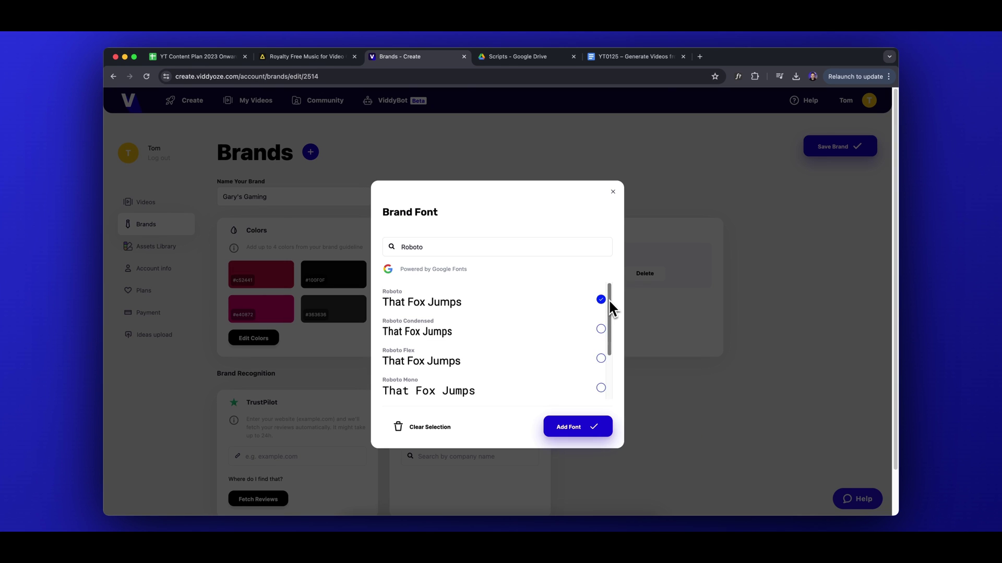
pyautogui.moveTo(608, 299); pyautogui.dragTo(611, 326)
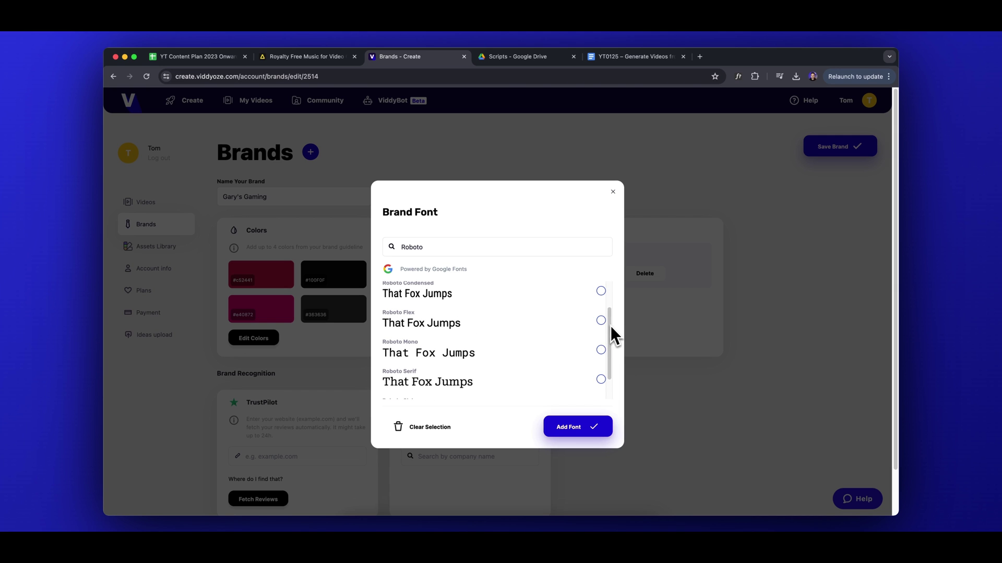
pyautogui.click(599, 322)
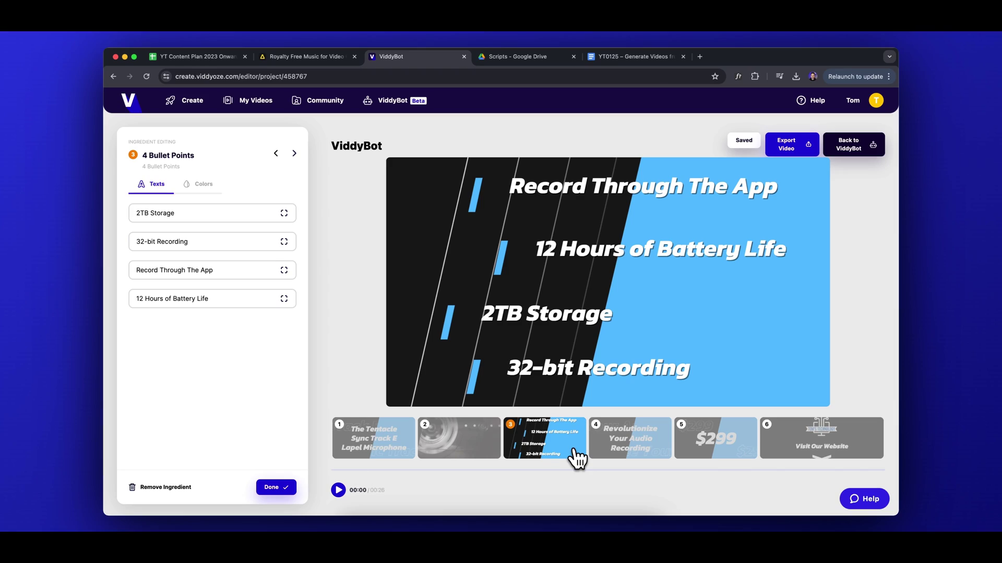
# Prefix the 2TB Storage bullet with 'Record up to' so it reads 'Record up to 2TB Storage'
pyautogui.click(137, 214)
pyautogui.write('Record up to')
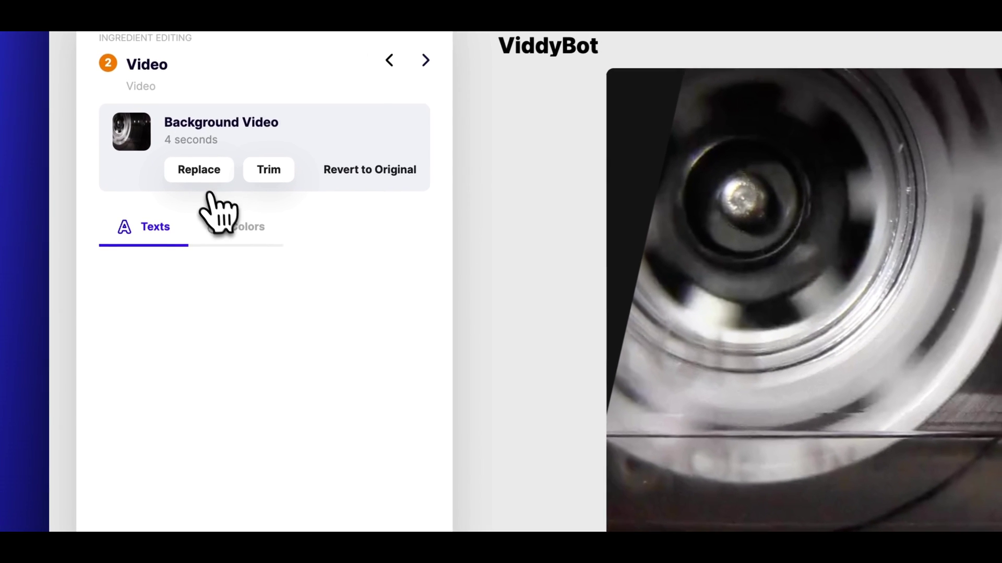
# Swap scene 2's background video for a clip of a person holding the Tentacle recorder
pyautogui.click(200, 172)
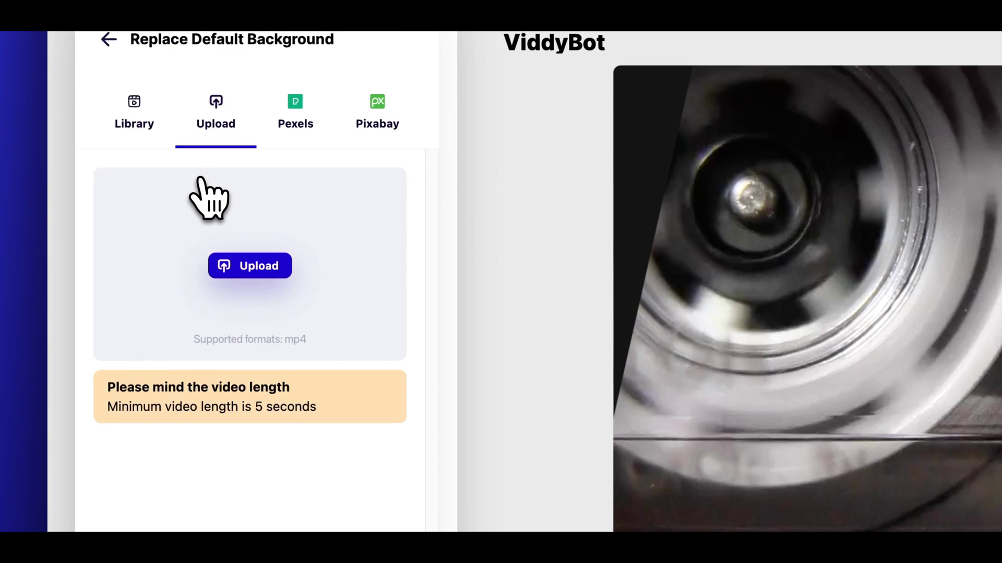
pyautogui.click(236, 264)
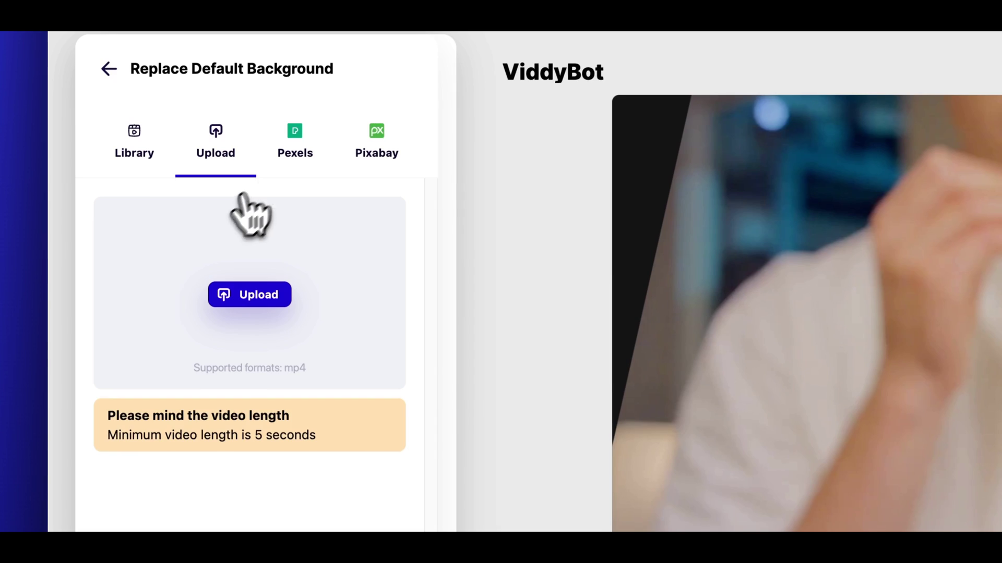
pyautogui.click(307, 112)
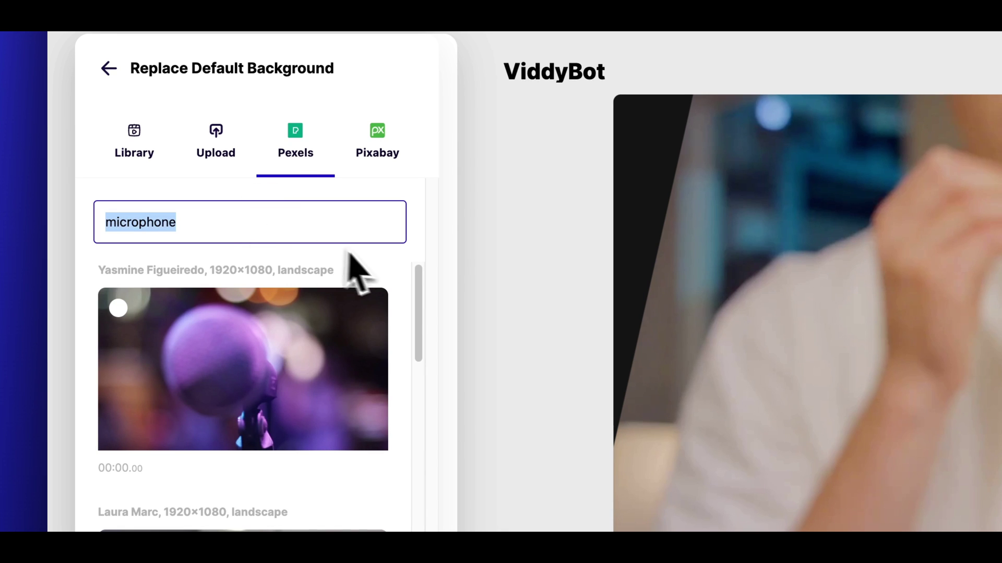
pyautogui.moveTo(413, 279); pyautogui.dragTo(416, 295)
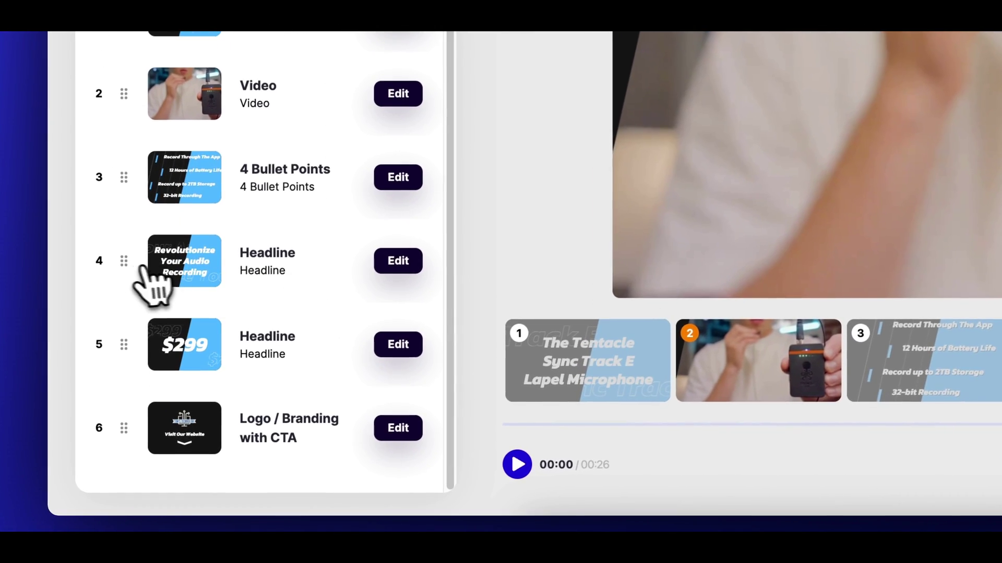
# Move the Revolutionize headline below the $299 scene, then add and remove a Text Testimonial scene
pyautogui.moveTo(126, 265); pyautogui.dragTo(122, 361)
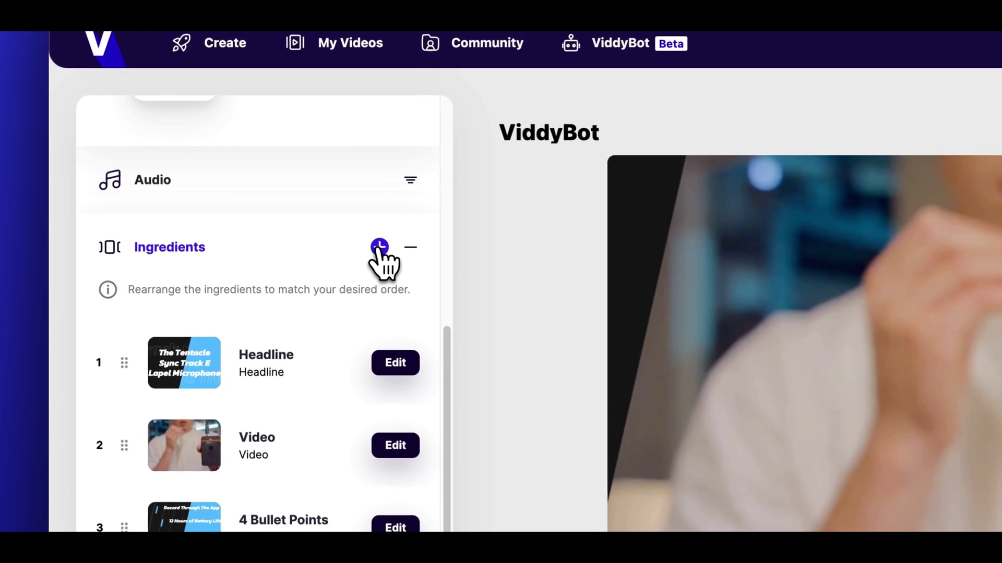
pyautogui.click(271, 203)
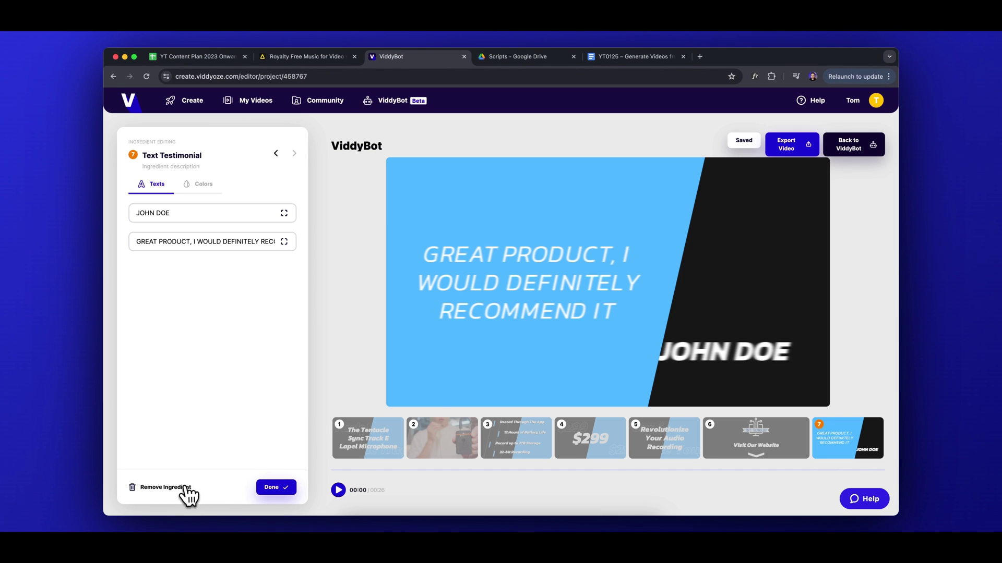
pyautogui.click(166, 488)
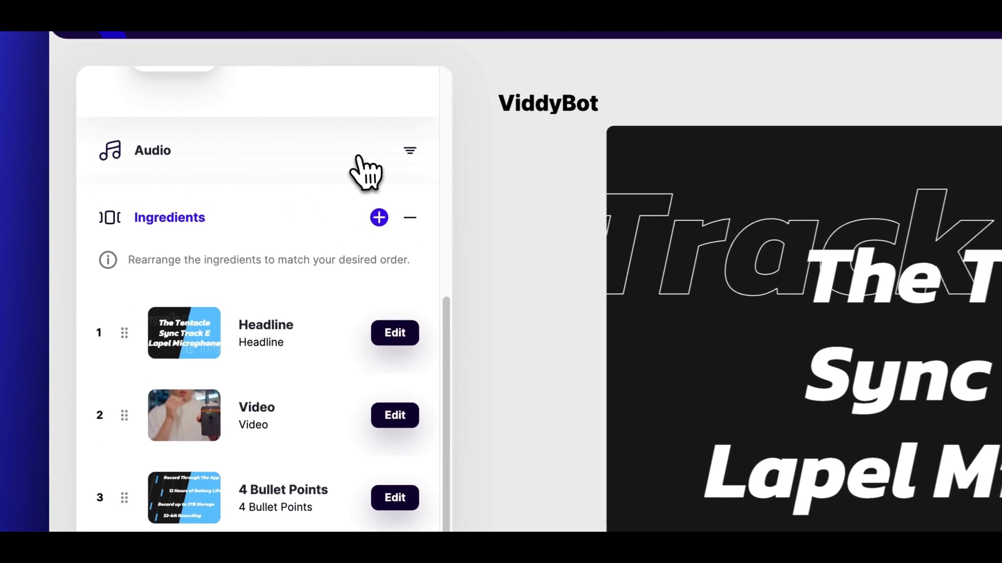
# Replace the Lo-Fi soundtrack with Light Tech Pop from the Audio track list
pyautogui.click(359, 155)
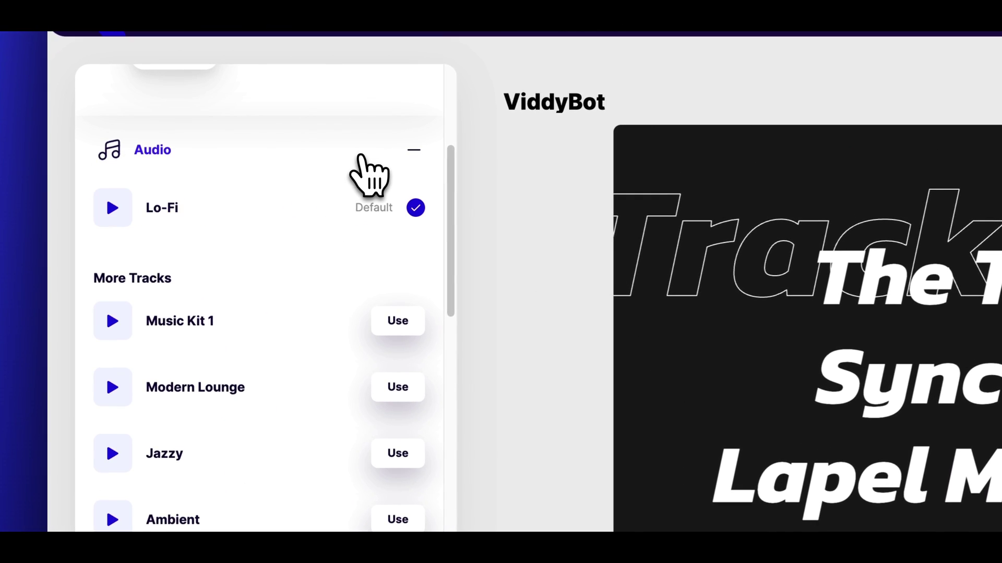
pyautogui.scroll(-20, 266, 354)
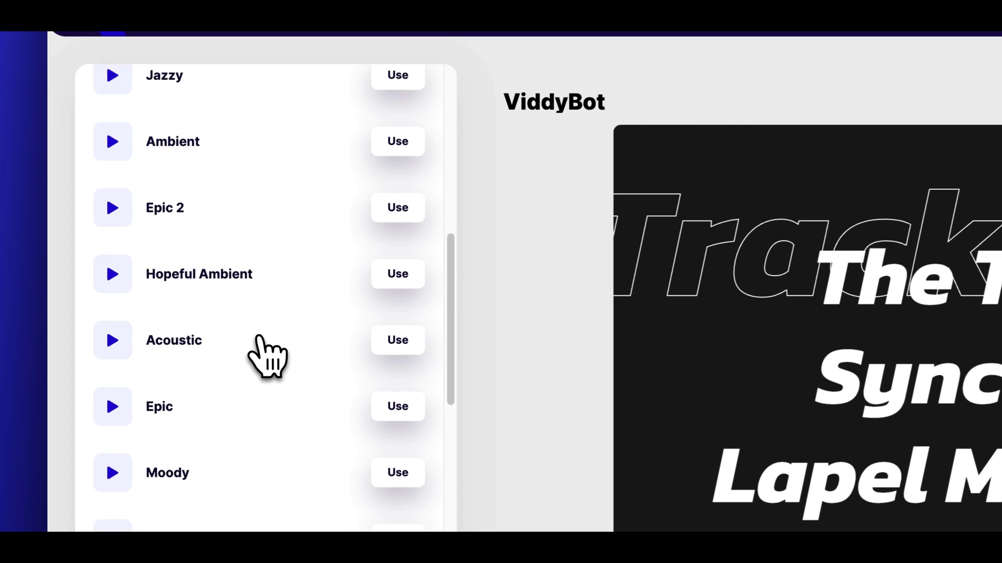
pyautogui.scroll(-1, 259, 339)
pyautogui.click(130, 370)
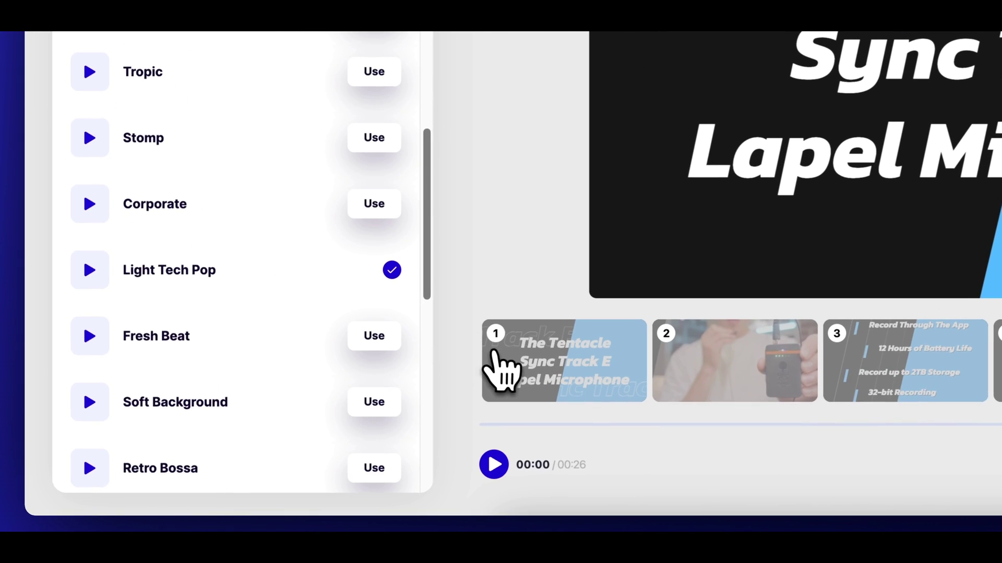
# Preview the promo from scene 1, export it, and show its MP4 download option
pyautogui.click(492, 354)
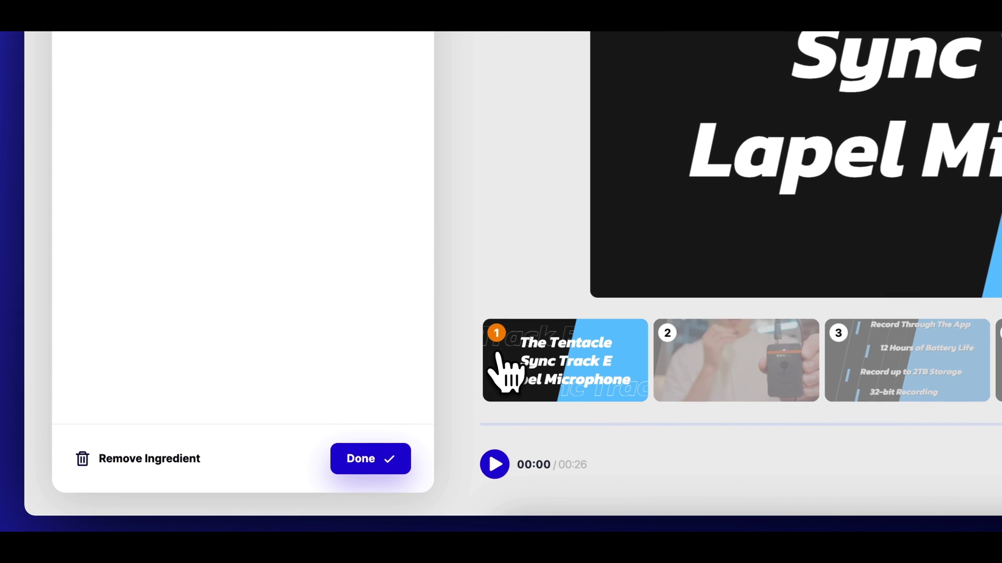
pyautogui.click(494, 463)
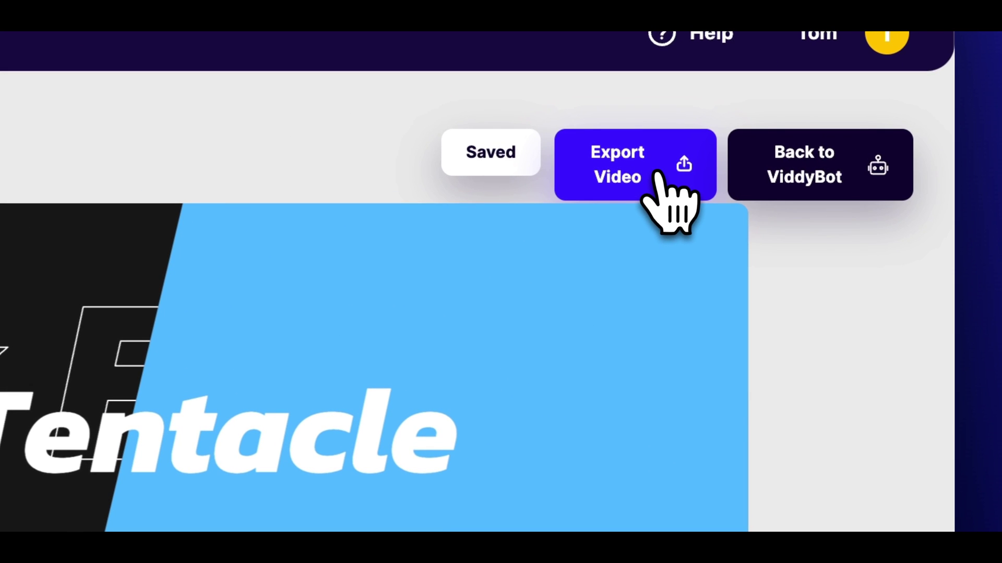
pyautogui.click(662, 172)
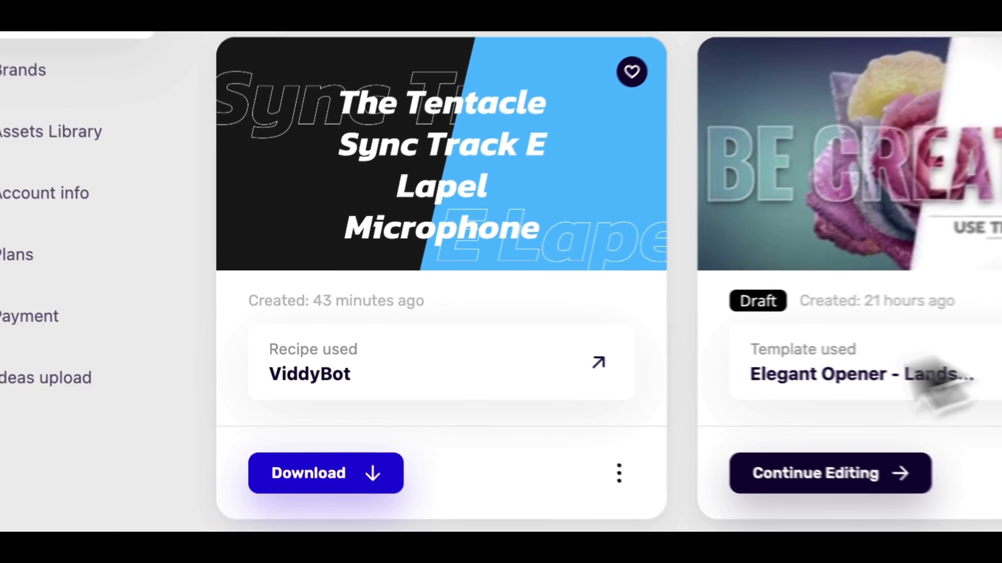
pyautogui.click(368, 490)
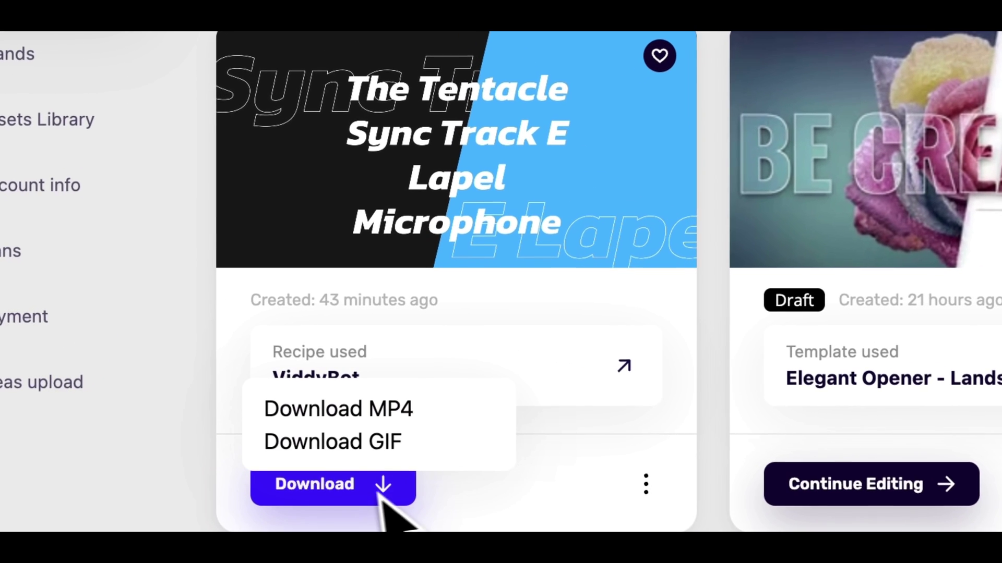